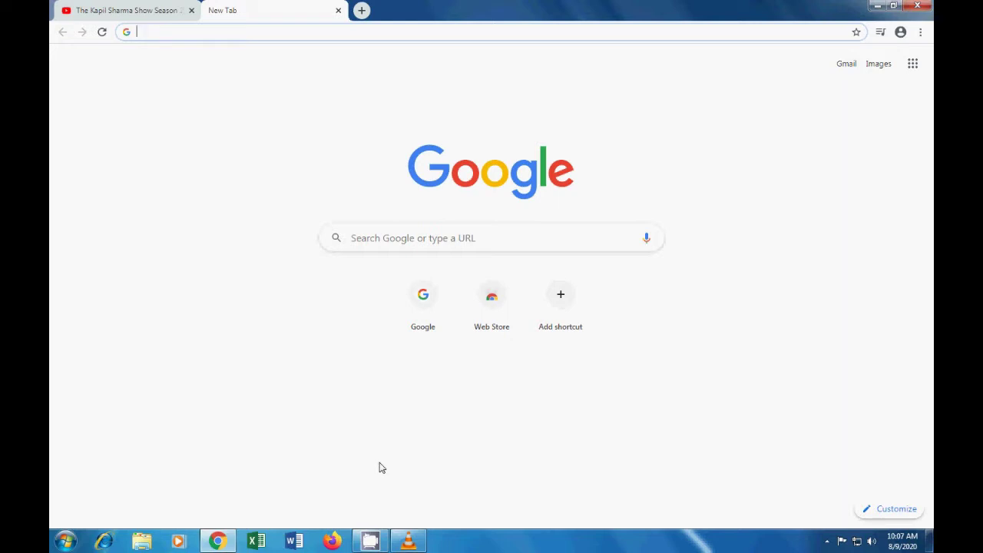
text(www.googl.c)
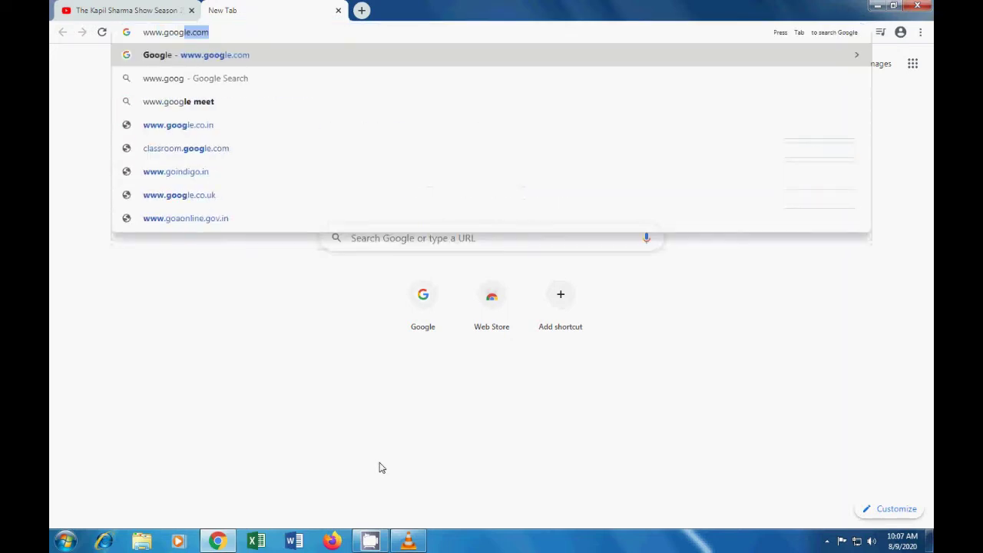
key(BackSpace)
key(BackSpace)
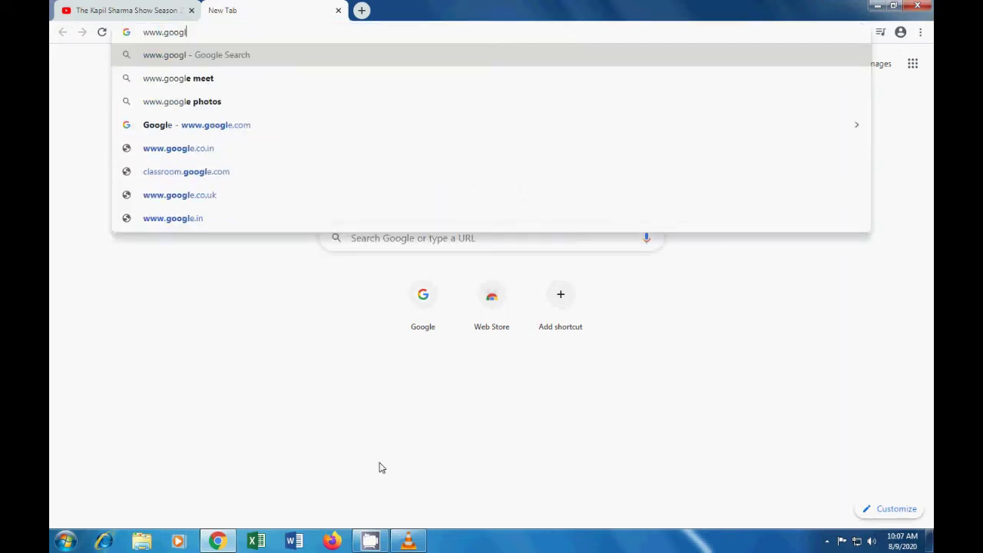
text(e.com)
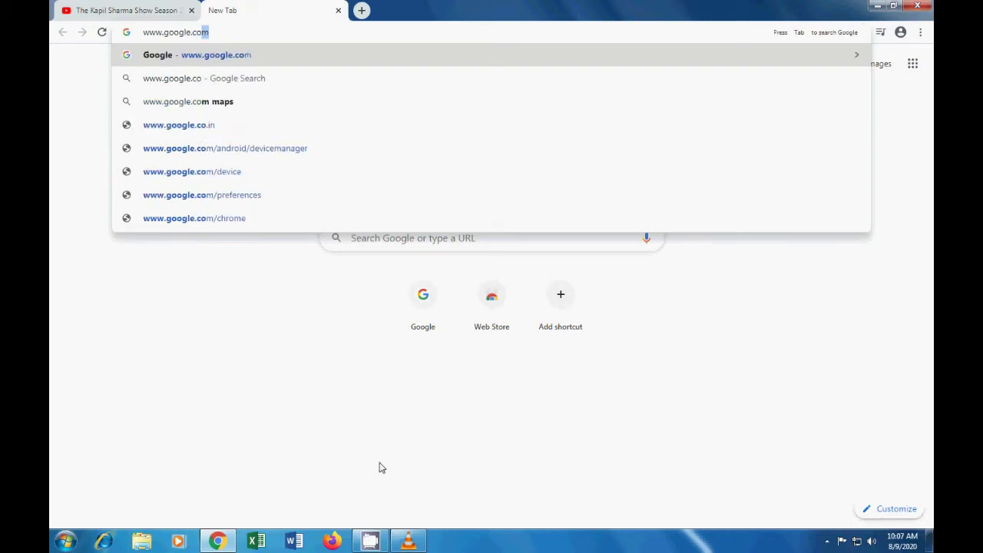
key(Return)
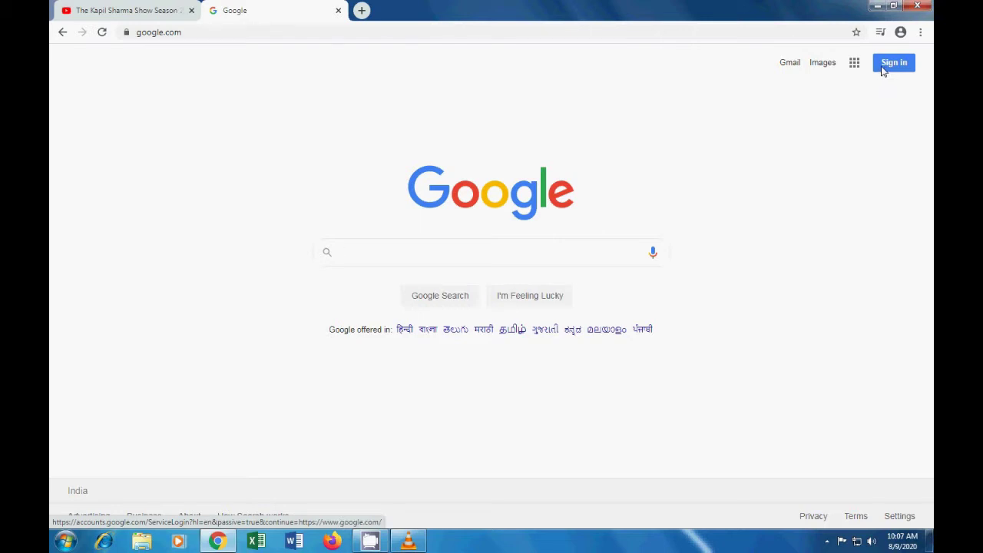
Step: Go from the Google homepage to Gmail and start creating an account
click(790, 63)
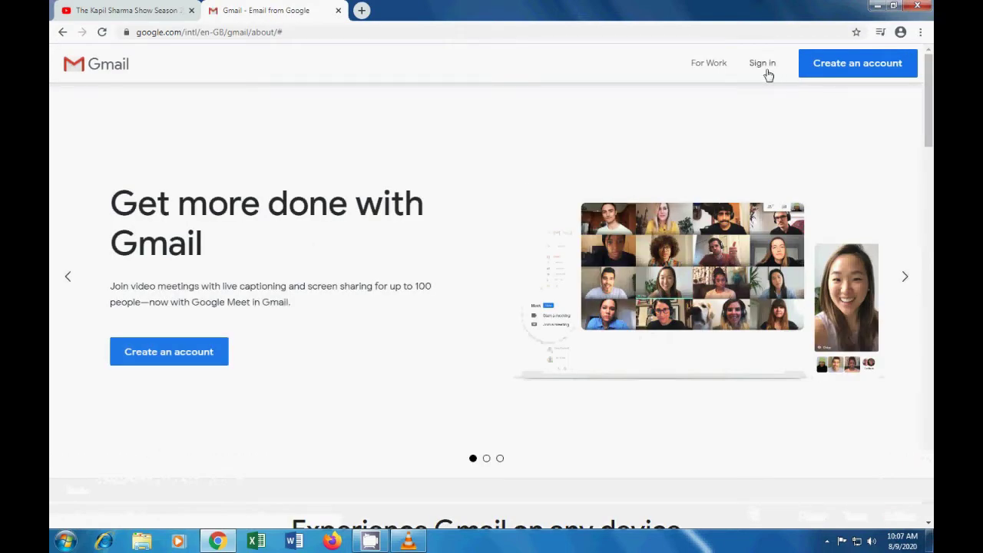
click(840, 68)
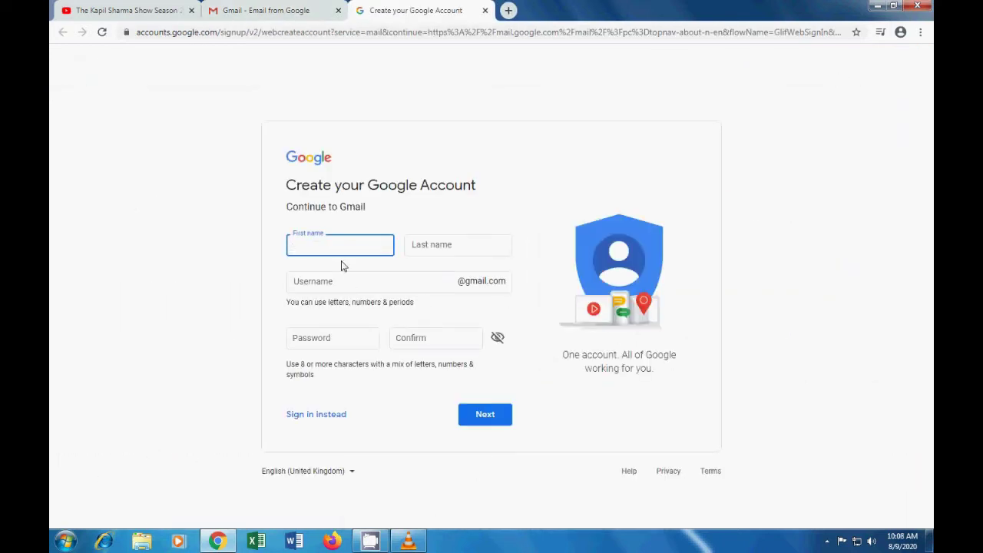
Step: Enter the account holder's first name and one-letter last name
text(banumathi)
click(466, 244)
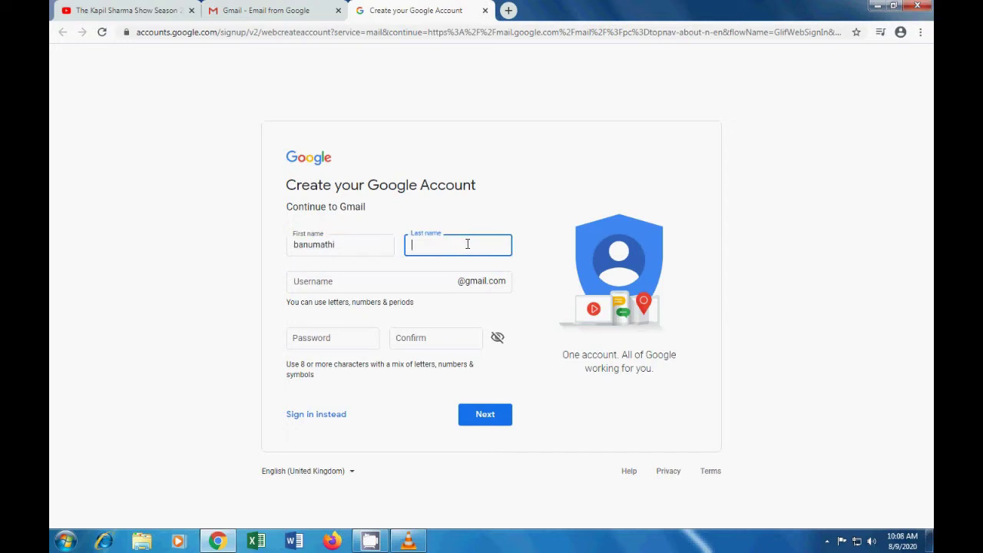
text(k)
Step: Replace the suggested username with a custom Gmail username of your choice
click(405, 281)
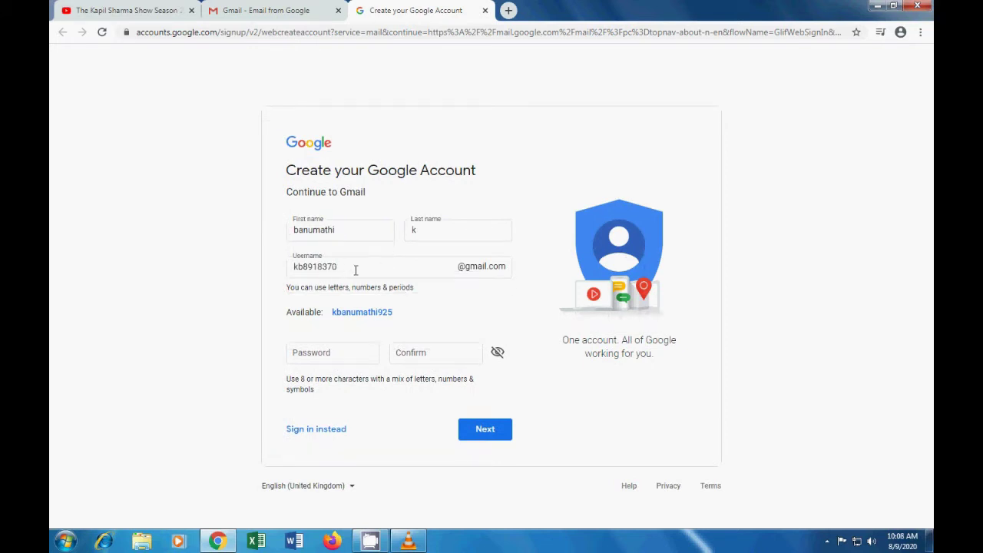
drag(355, 270, 292, 259)
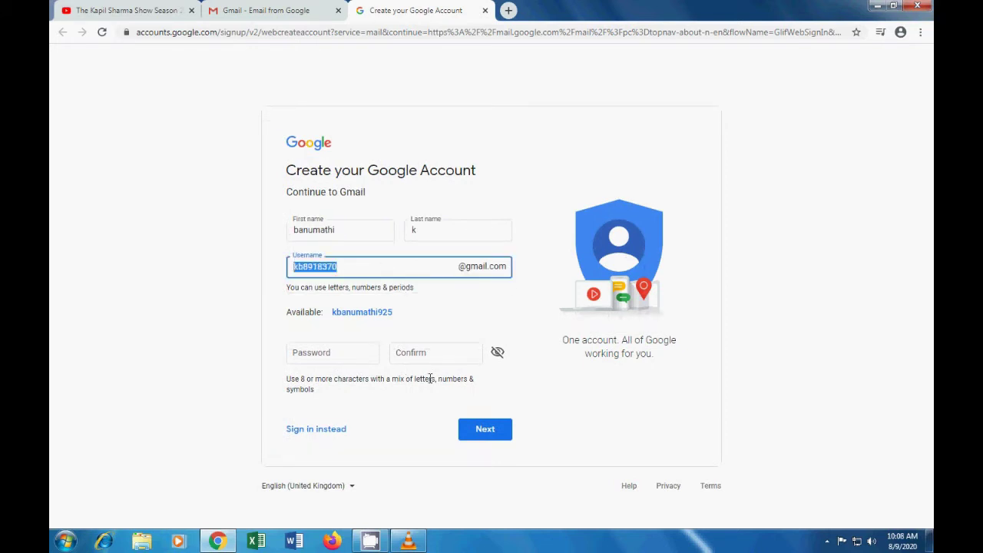
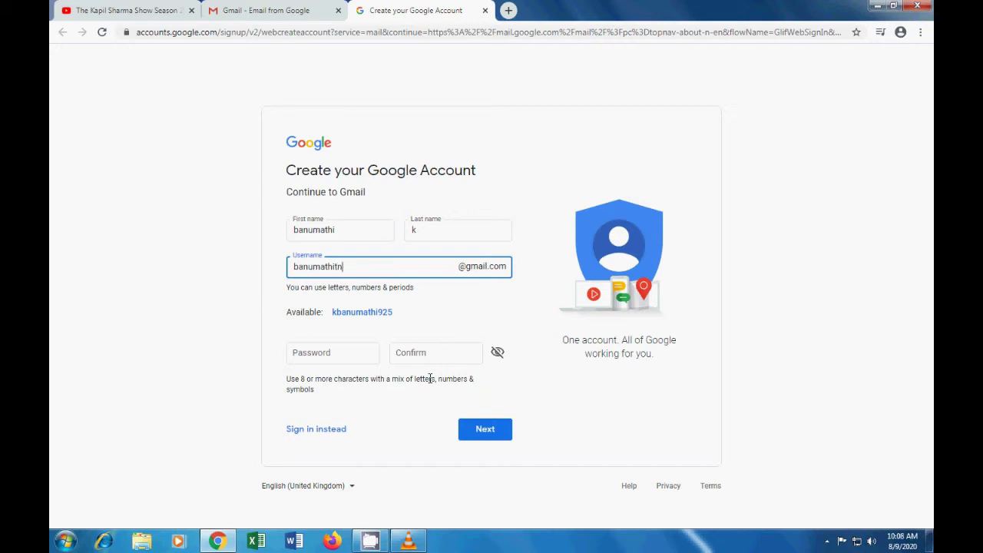
drag(368, 267, 292, 278)
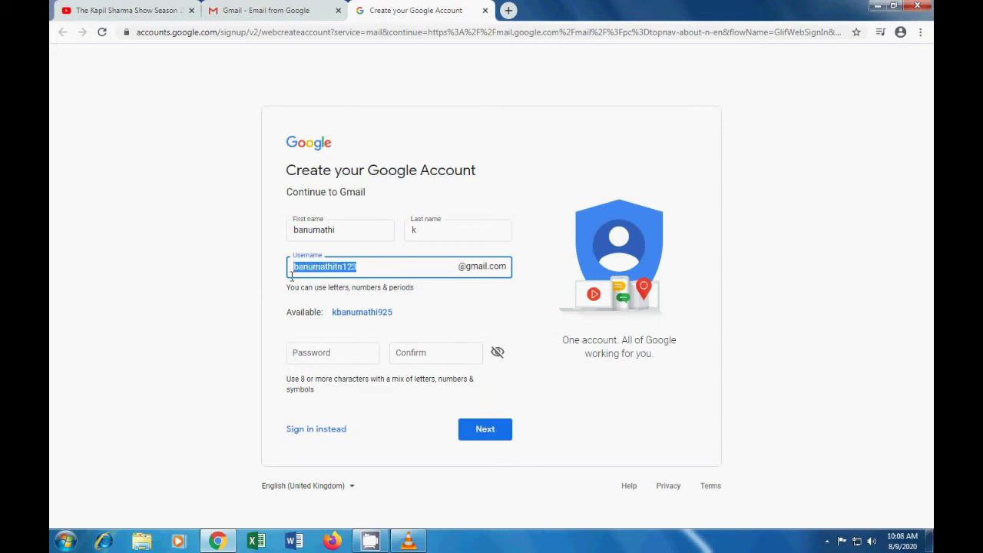
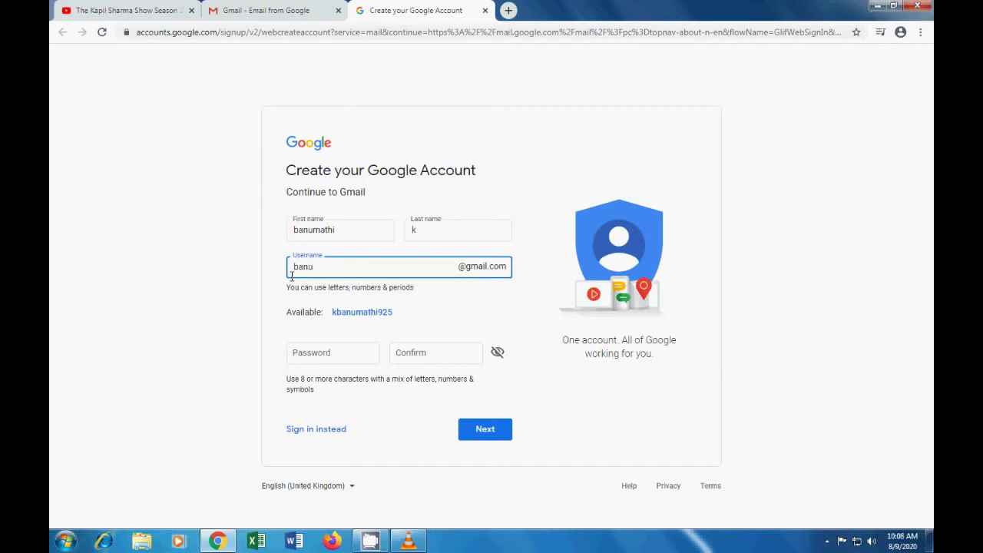
Step: Enter the account password, confirm it, and submit the form
click(345, 356)
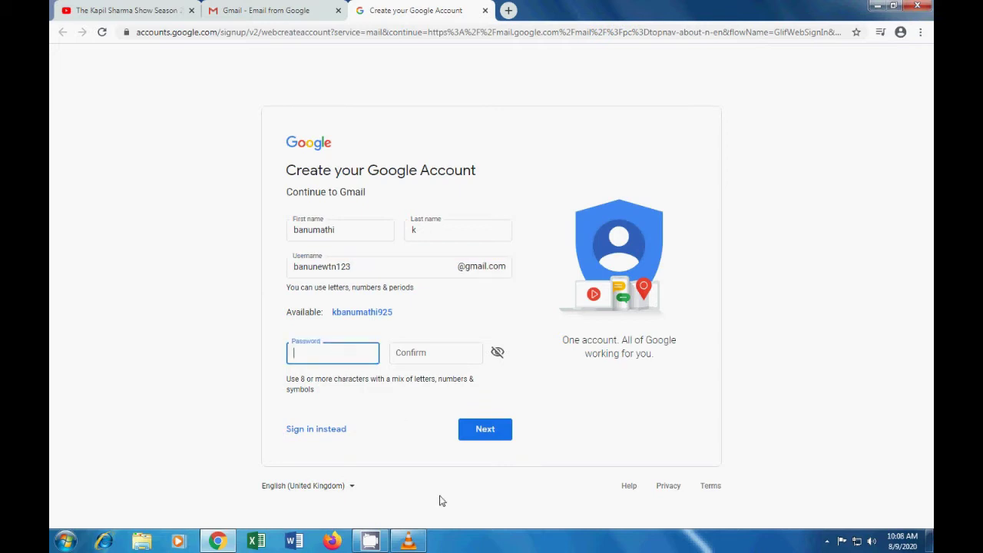
text(••••••)
click(449, 350)
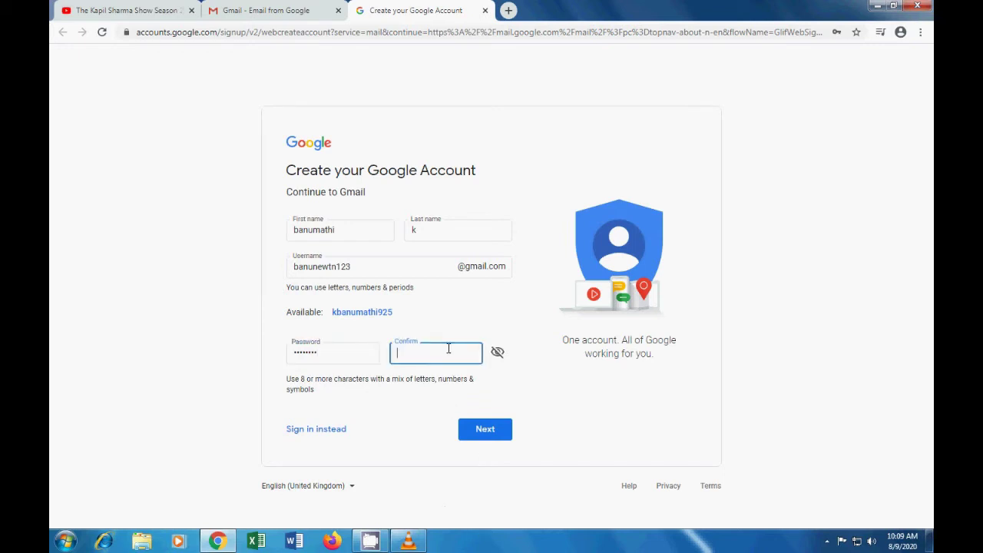
text(••)
click(493, 432)
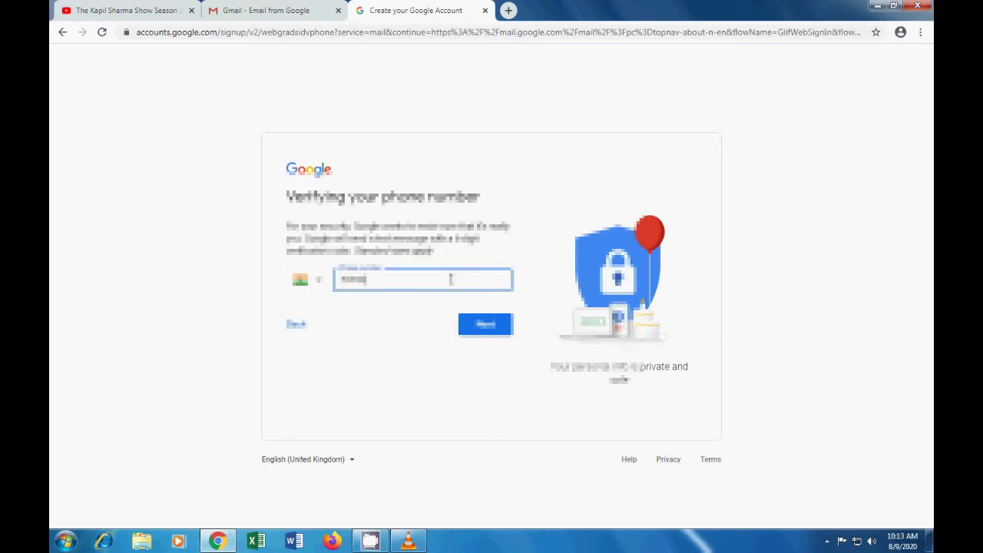
Step: Submit the phone number and paste in the six-digit texted verification code
text(98765)
click(489, 334)
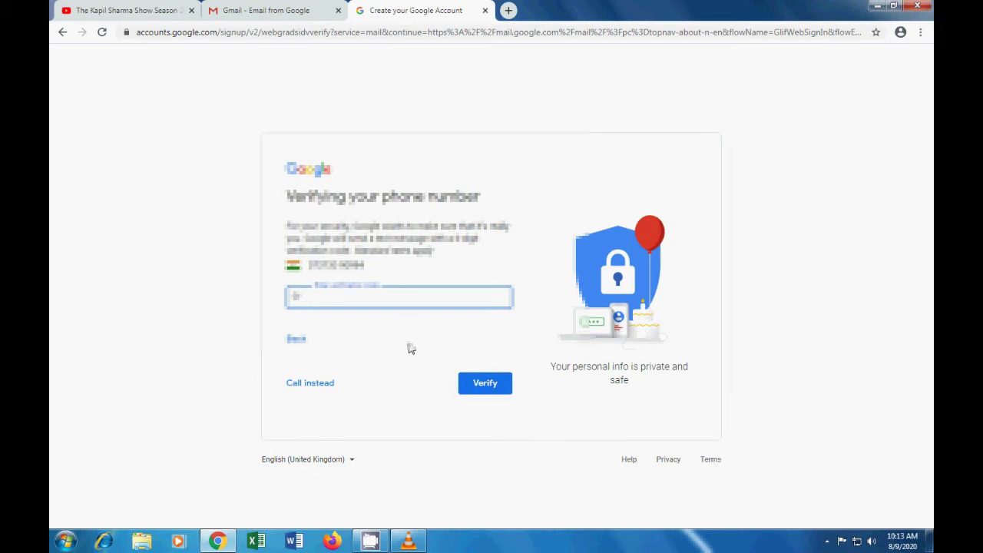
key(ctrl+v)
Step: Verify the code, then fill in the day, month and year of birth
click(492, 386)
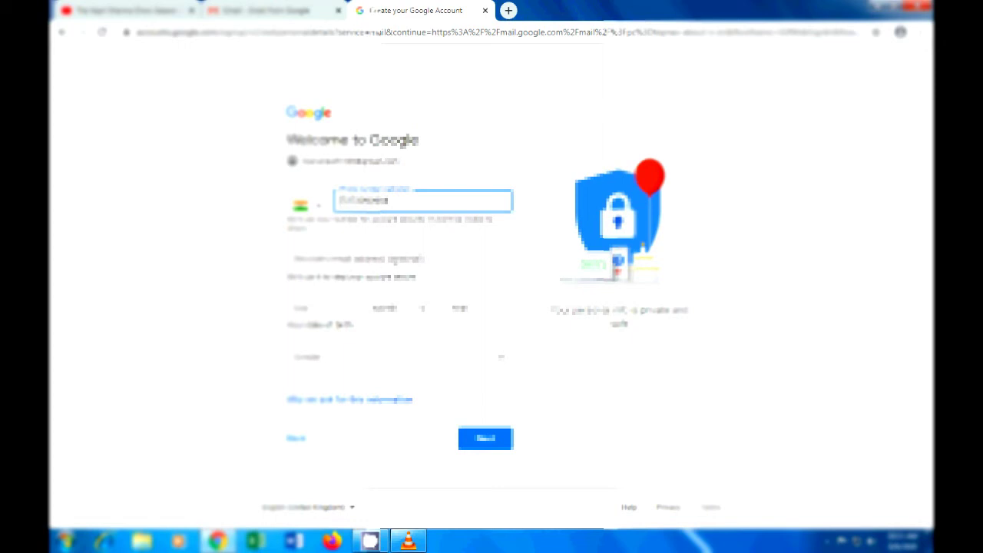
click(331, 311)
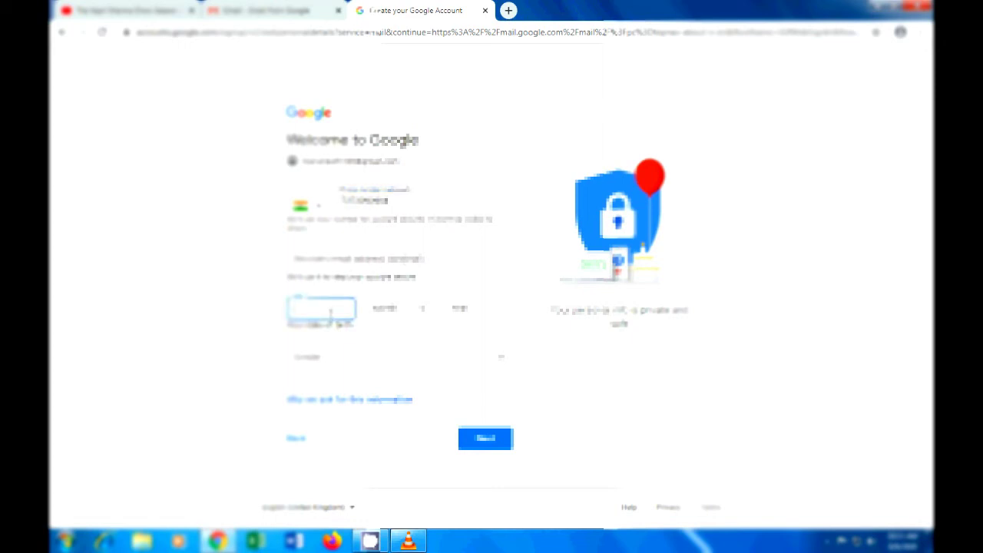
text(2)
click(396, 311)
click(399, 345)
click(477, 311)
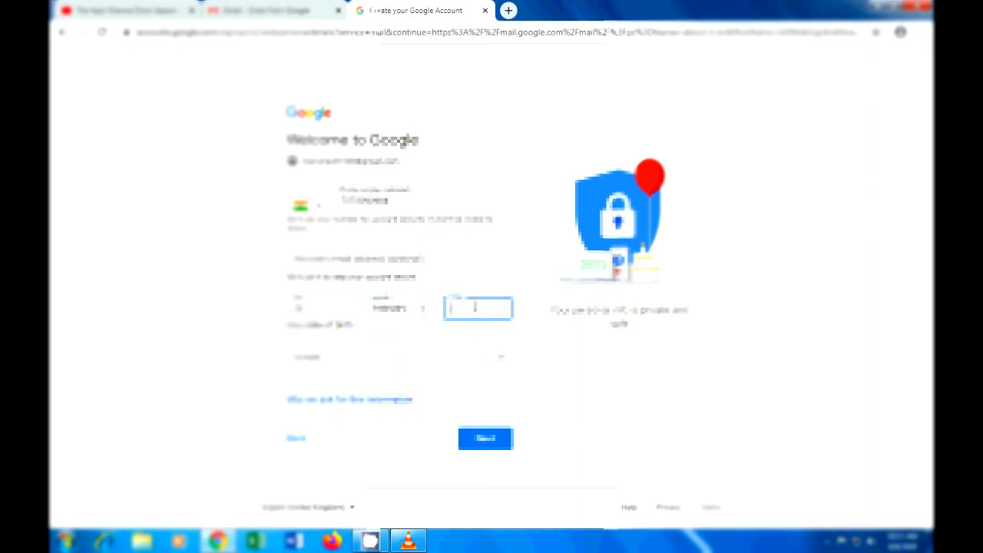
text(1998)
Step: Select Female as the gender and submit the details
click(429, 366)
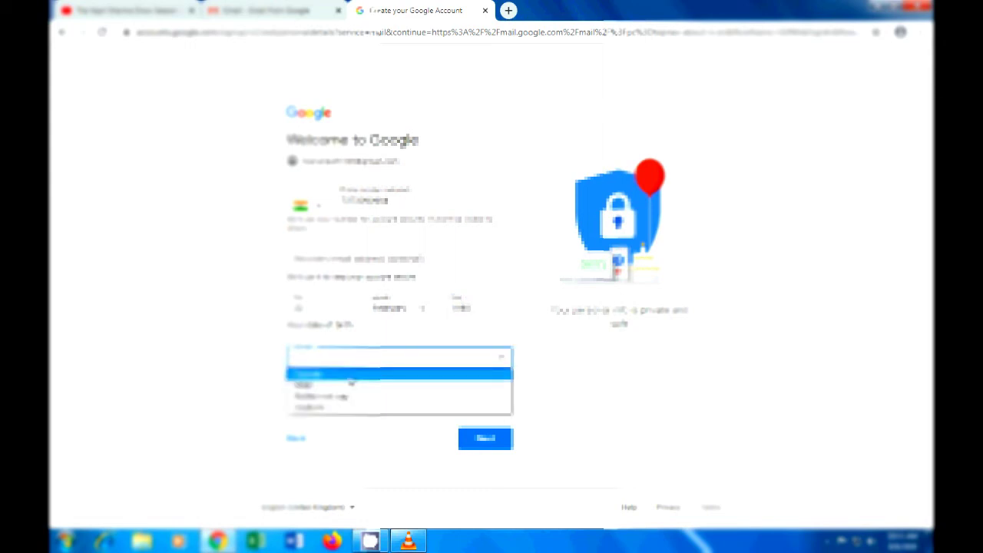
click(351, 384)
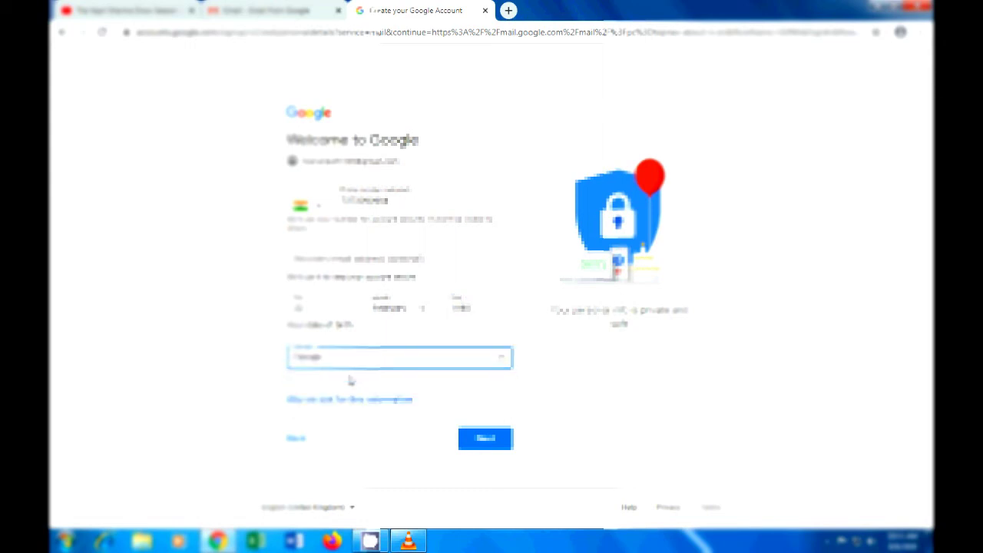
click(487, 440)
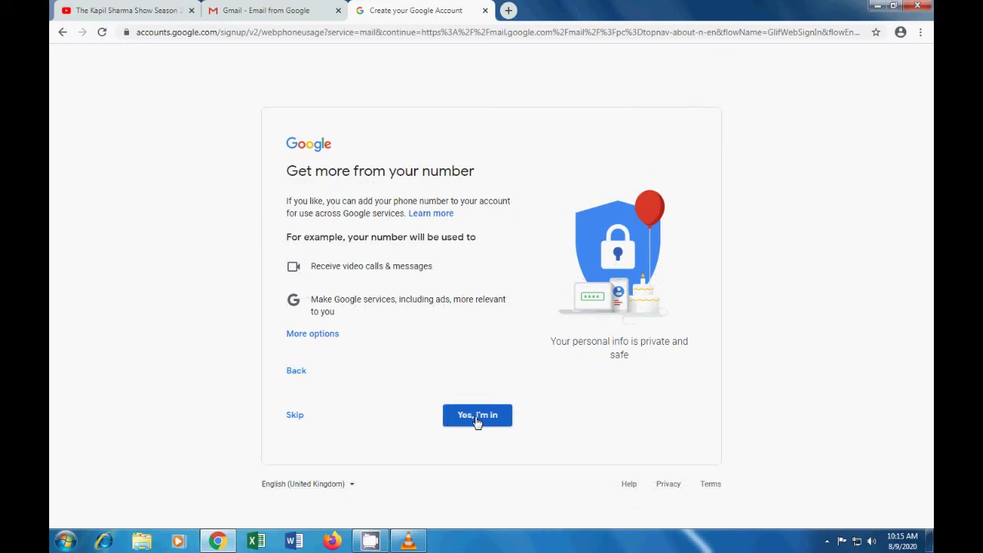
Step: Add the phone number to the account and accept Google's Privacy and Terms
click(476, 419)
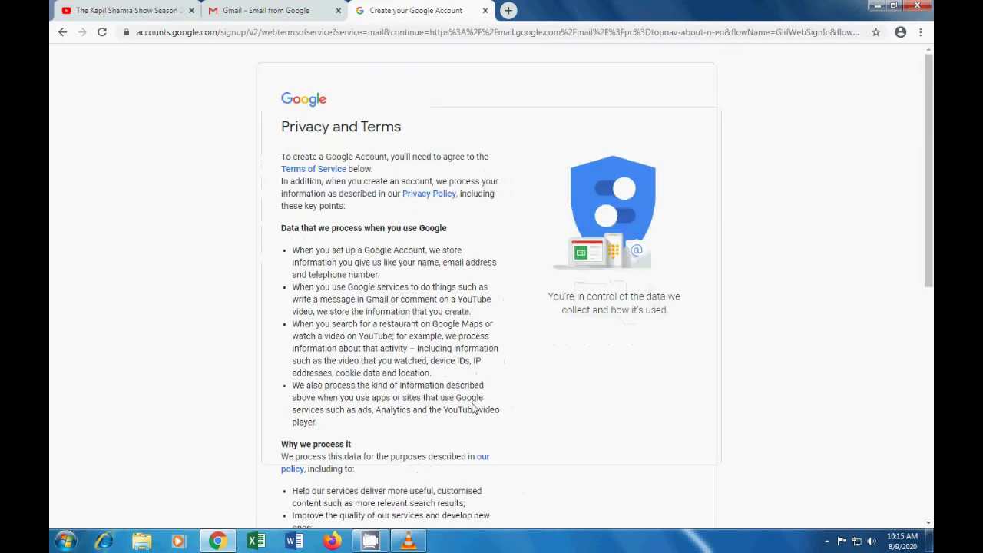
scroll(473, 408, down, 6)
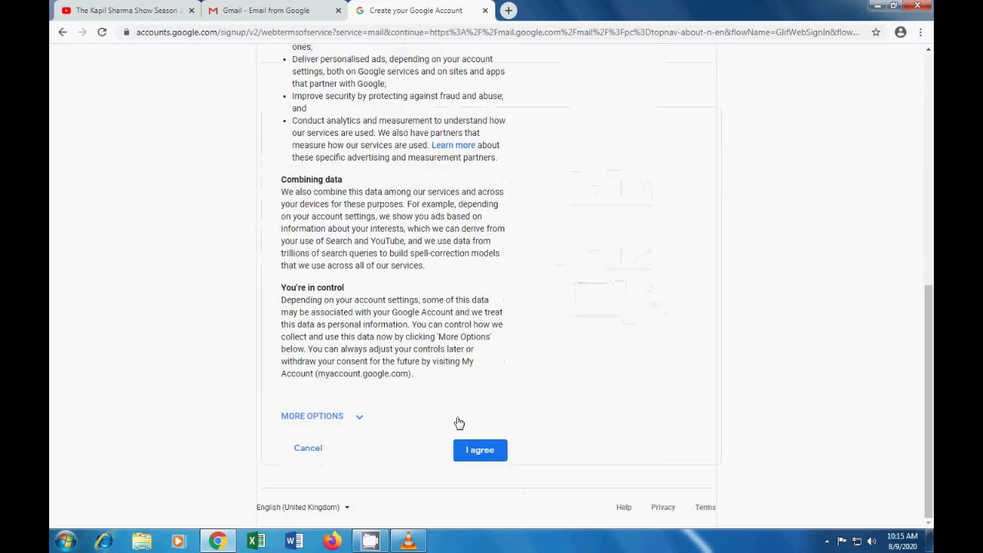
click(480, 457)
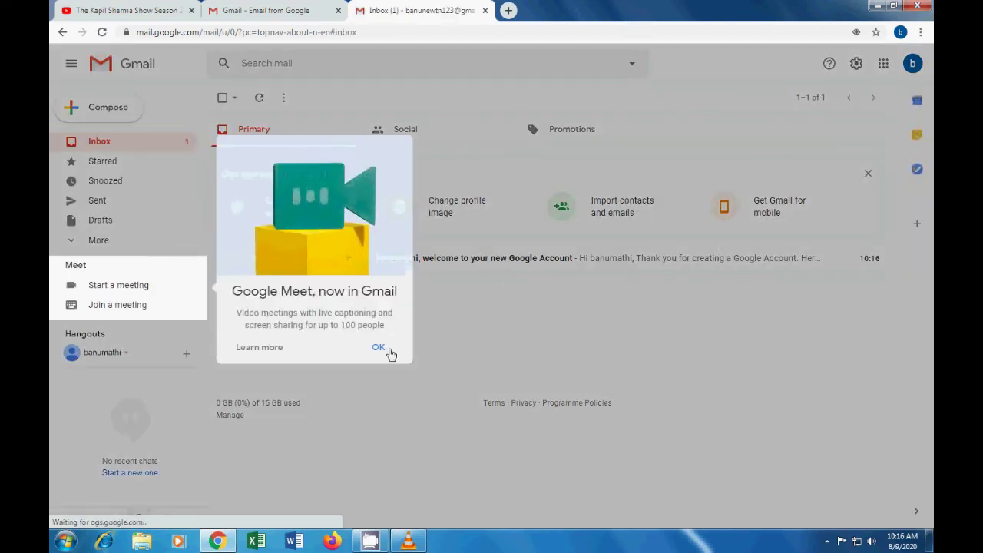
Step: Dismiss the Meet promo and copy the recipient address from the welcome email
click(380, 350)
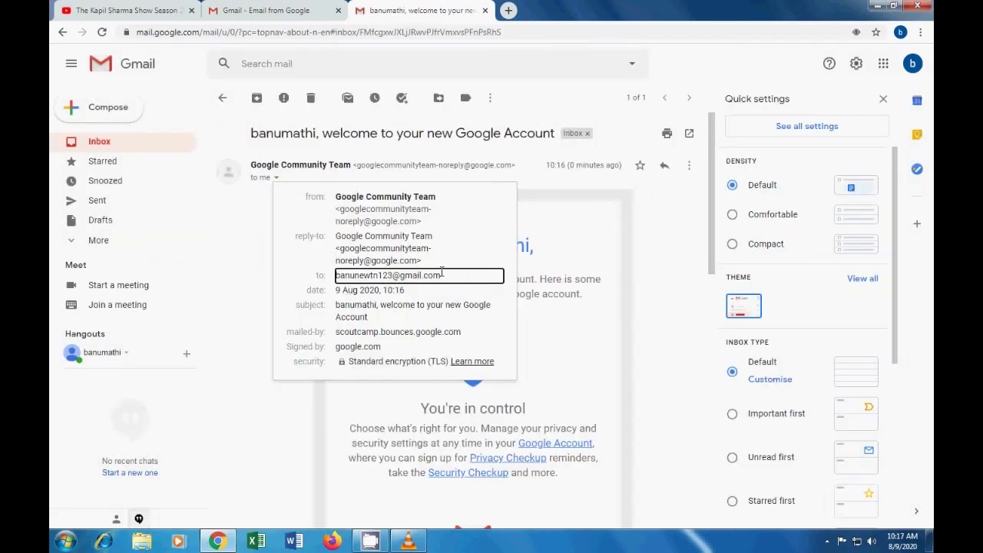
drag(442, 272, 335, 279)
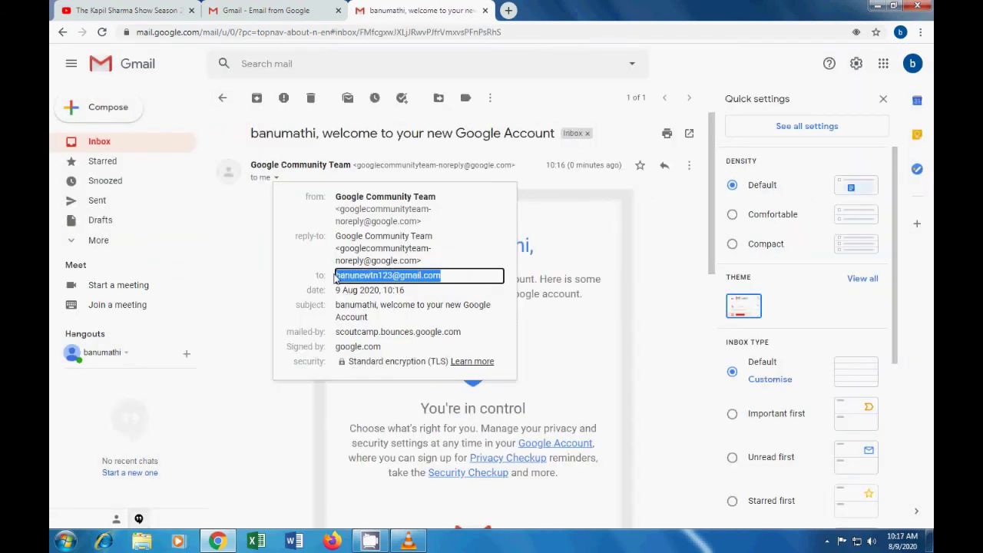
right_click(401, 279)
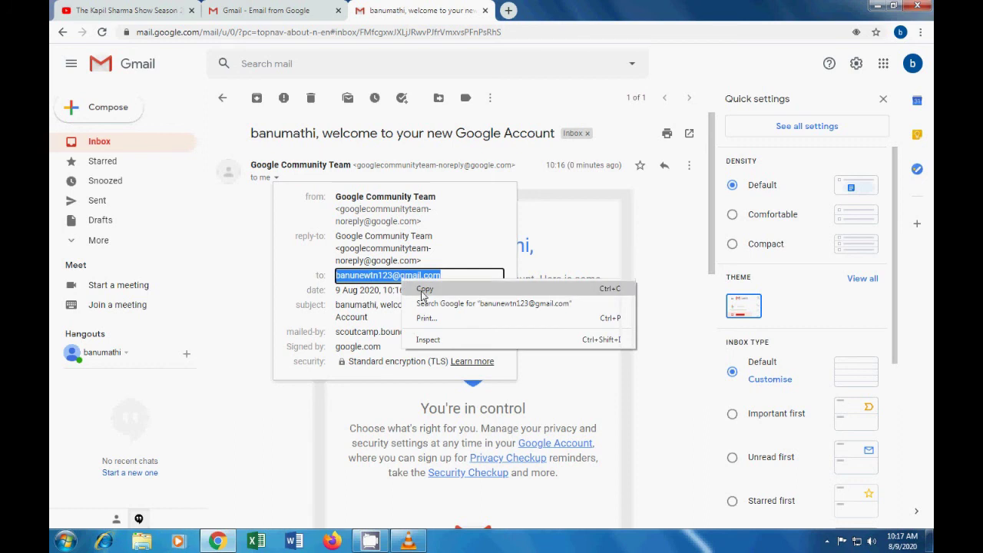
click(420, 290)
click(606, 238)
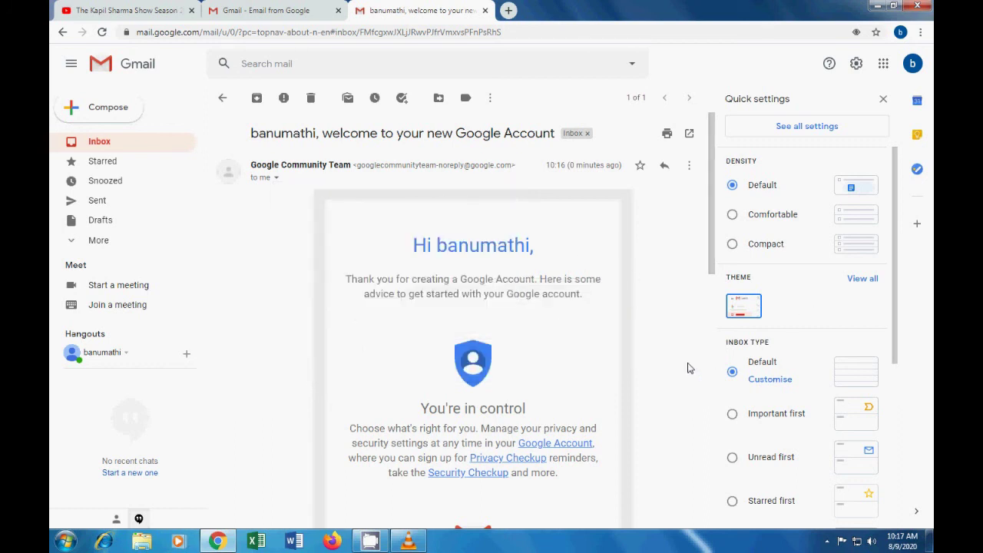
Step: Return to the Inbox list and open the recording tool's tray options
click(99, 142)
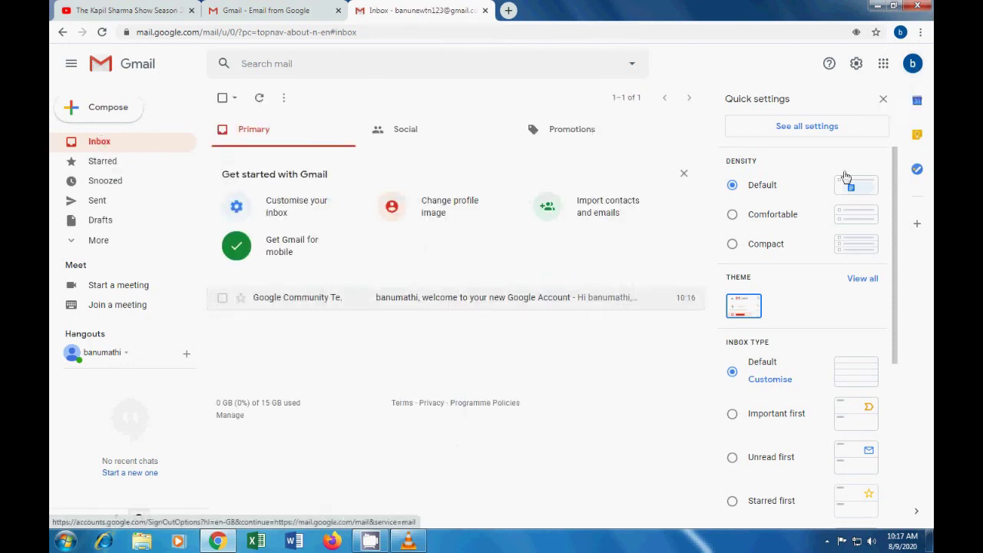
click(827, 541)
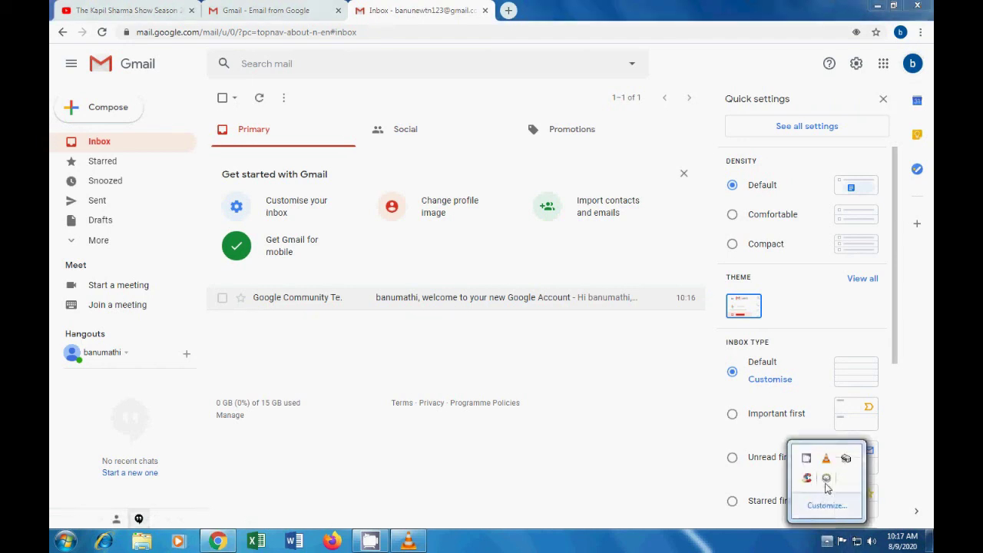
right_click(807, 466)
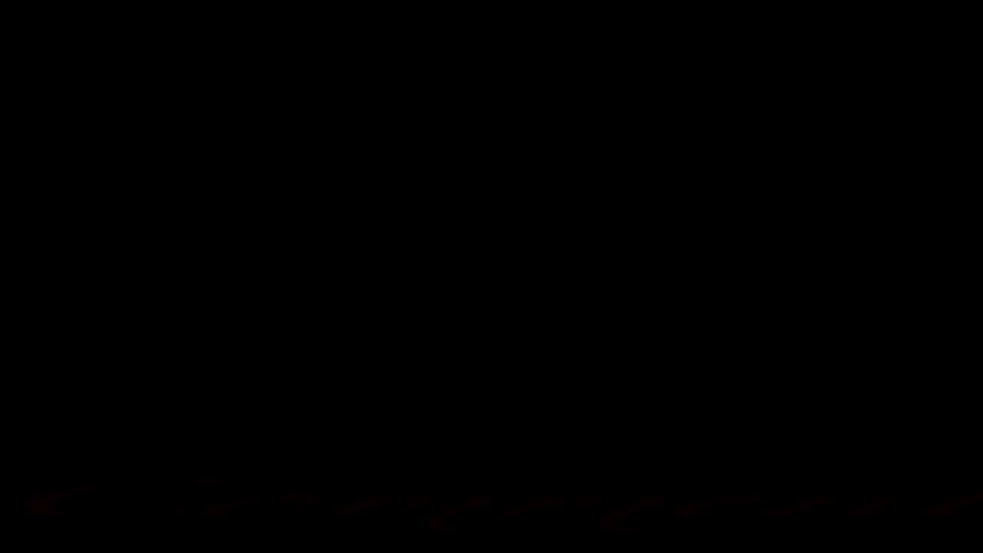